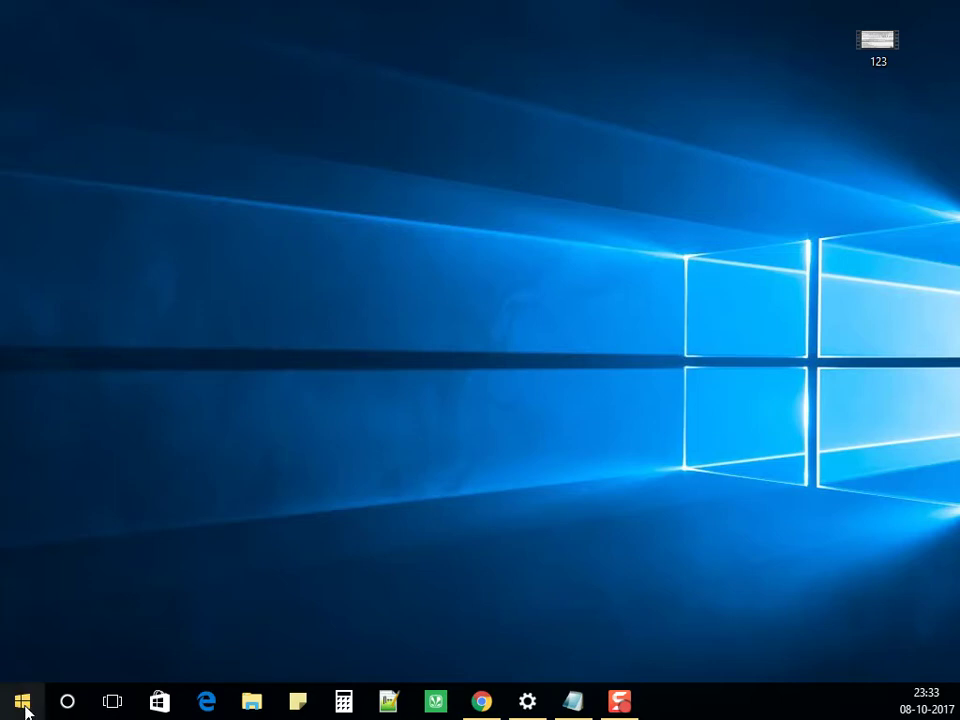
Step: Open the System information window and check whether the operating system is 32-bit or 64-bit
{"action": "left_click", "coordinate": [24, 705]}
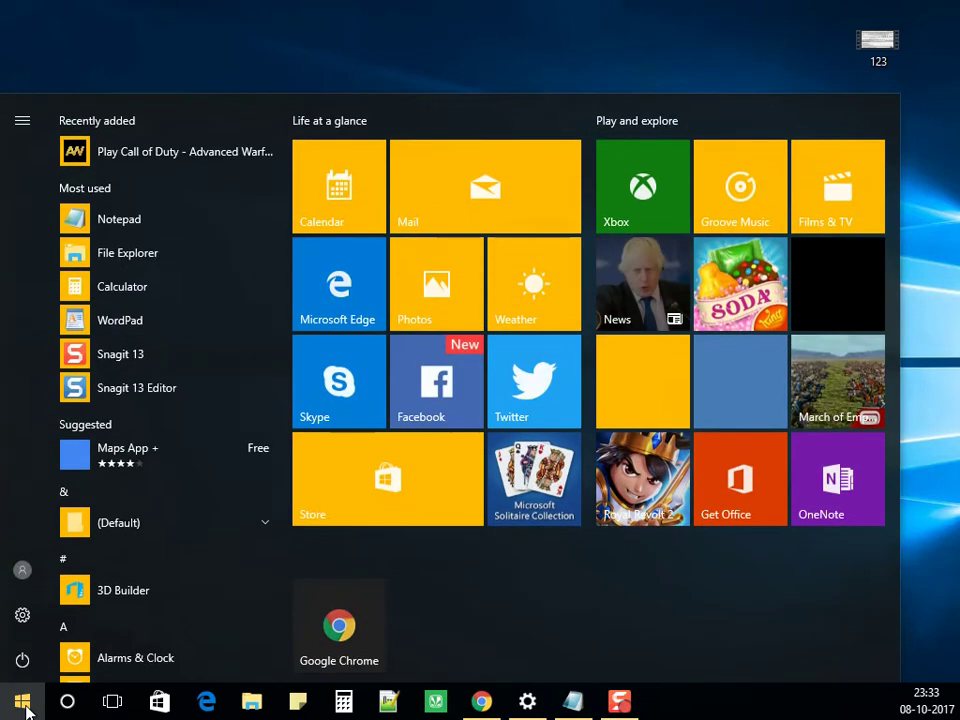
{"action": "left_click", "coordinate": [24, 705]}
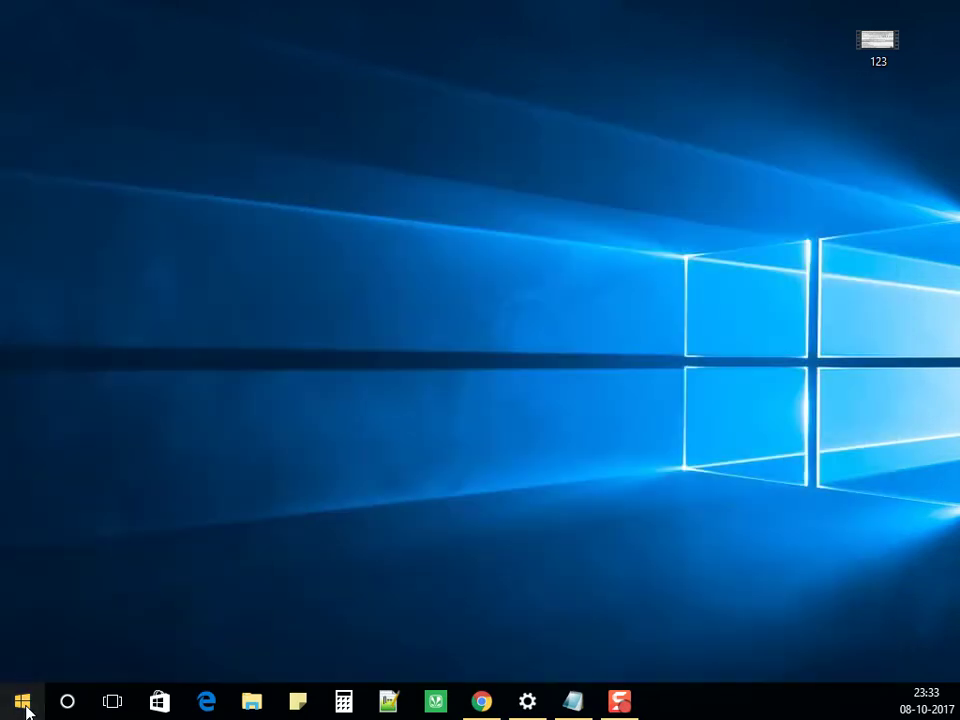
{"action": "right_click", "coordinate": [24, 705]}
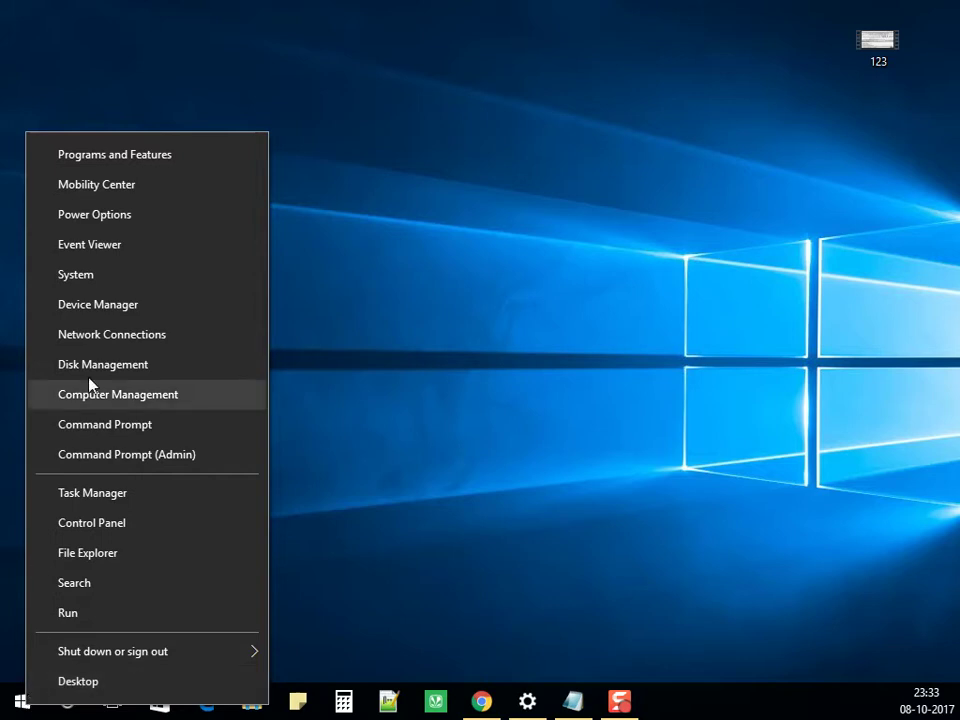
{"action": "left_click", "coordinate": [110, 275]}
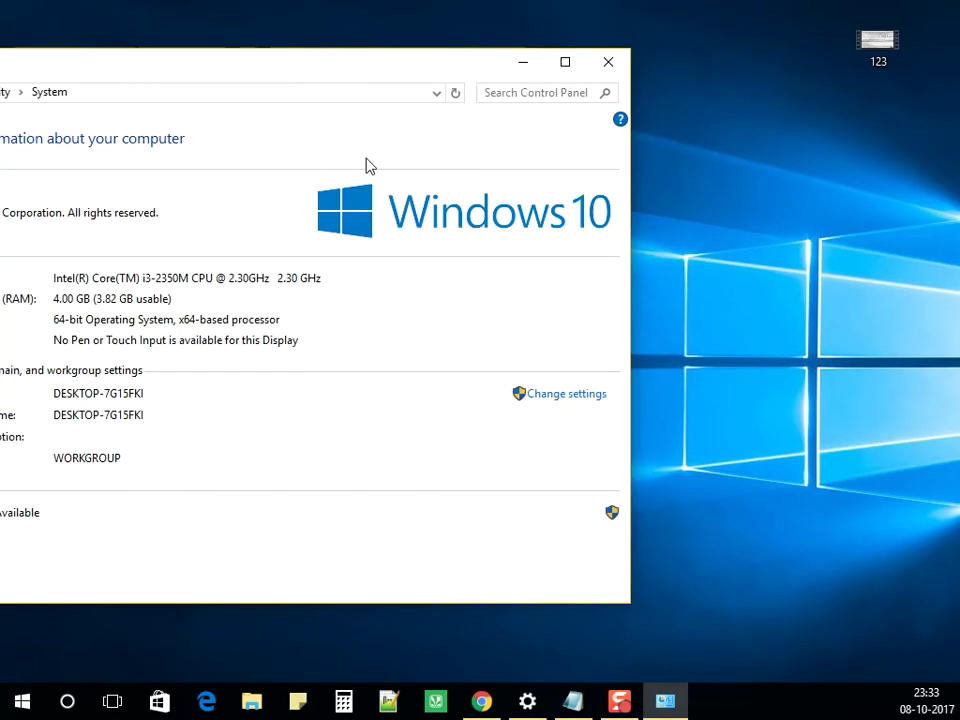
{"action": "left_click", "coordinate": [562, 61]}
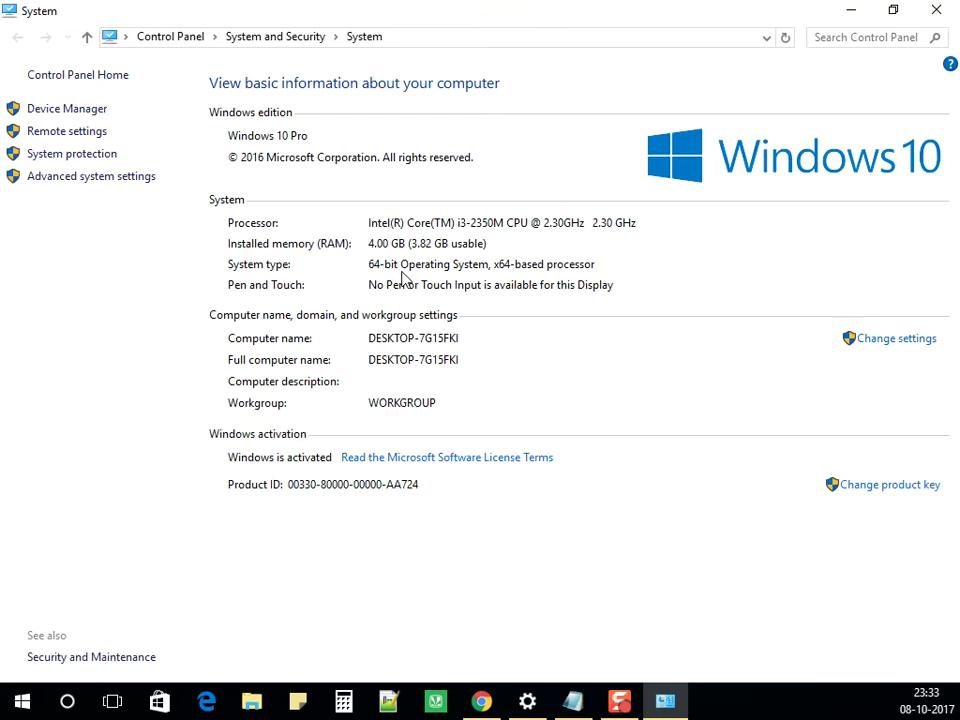
{"action": "left_click", "coordinate": [858, 11]}
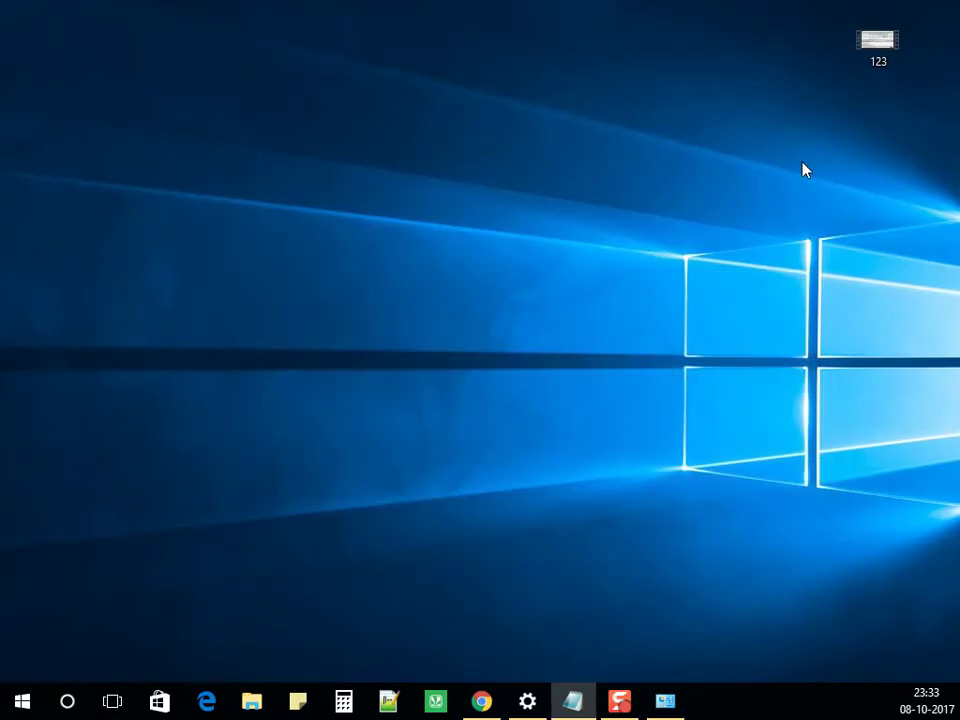
Step: Switch to Chrome, download the 64-bit vcruntime140.dll version 14.0.23918.0 from dll-files.com, and open the downloaded zip archive
{"action": "left_click", "coordinate": [482, 703]}
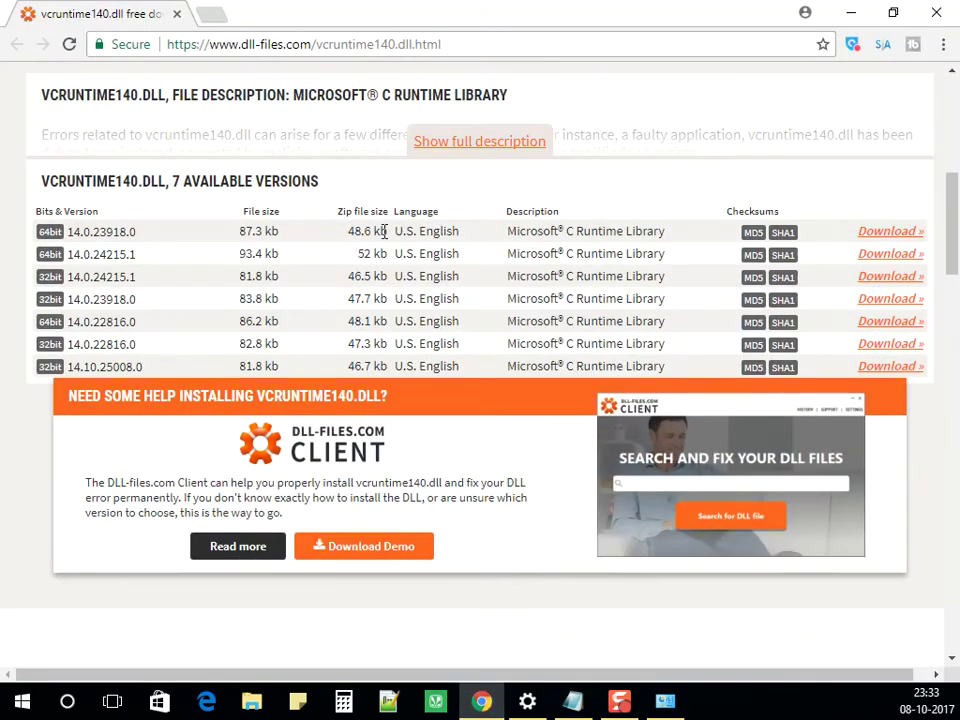
{"action": "scroll", "coordinate": [390, 235], "scroll_direction": "up", "scroll_amount": 3}
{"action": "scroll", "coordinate": [390, 235], "scroll_direction": "down", "scroll_amount": 3}
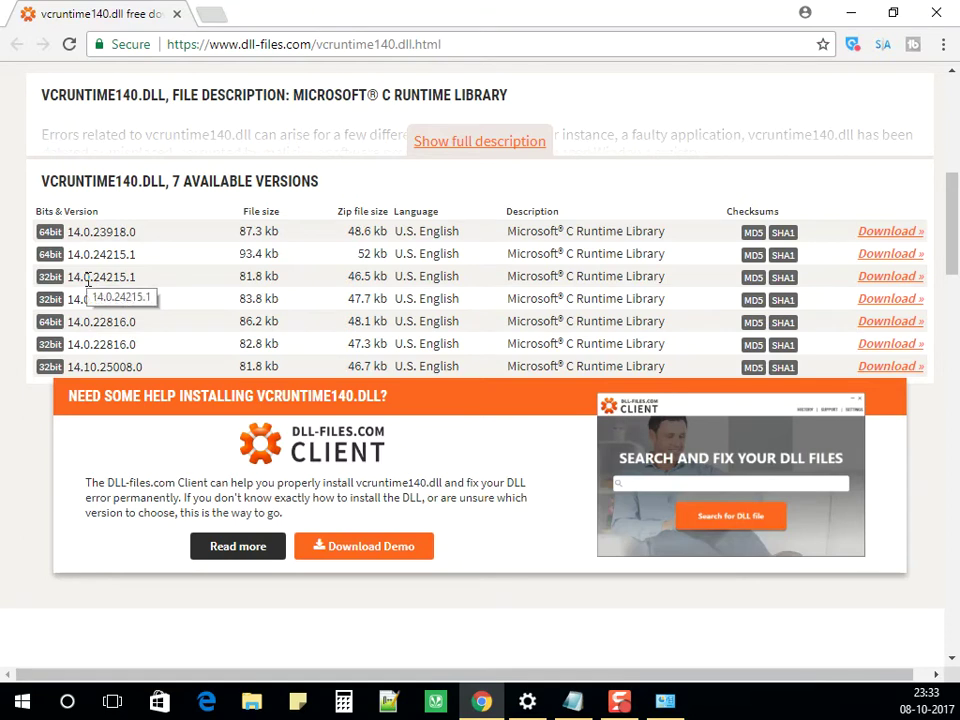
{"action": "left_click", "coordinate": [880, 233]}
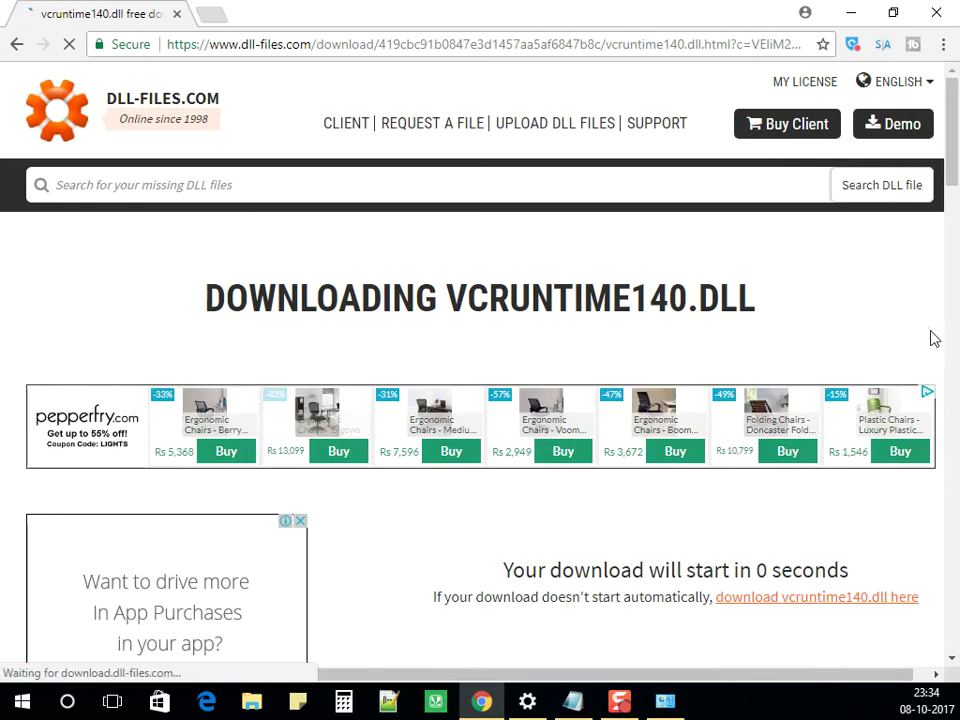
{"action": "left_click", "coordinate": [810, 607]}
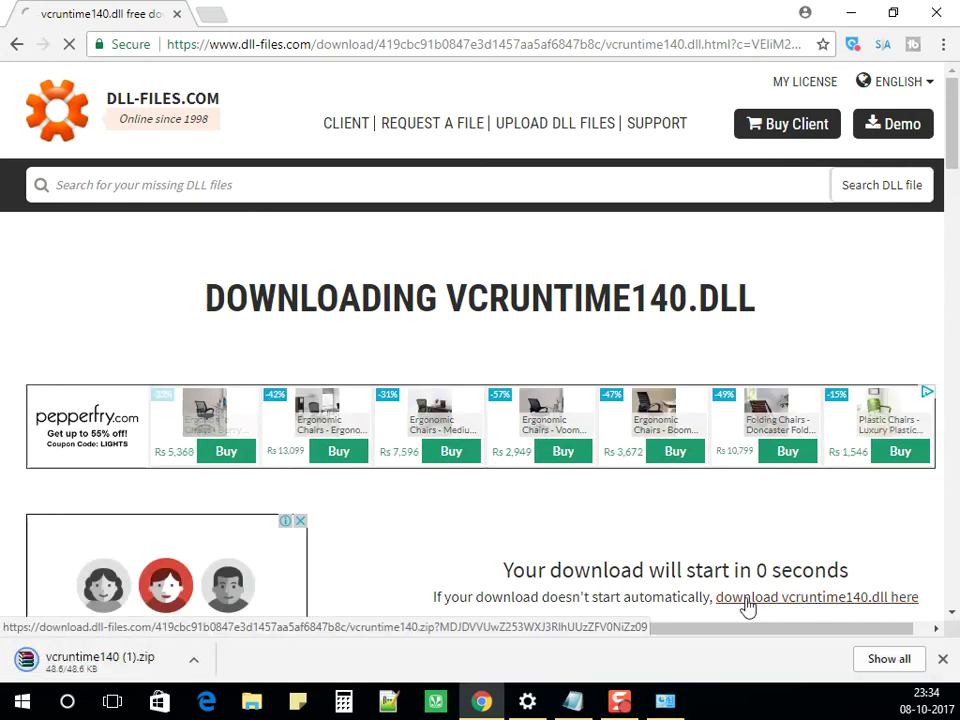
{"action": "left_click", "coordinate": [95, 660]}
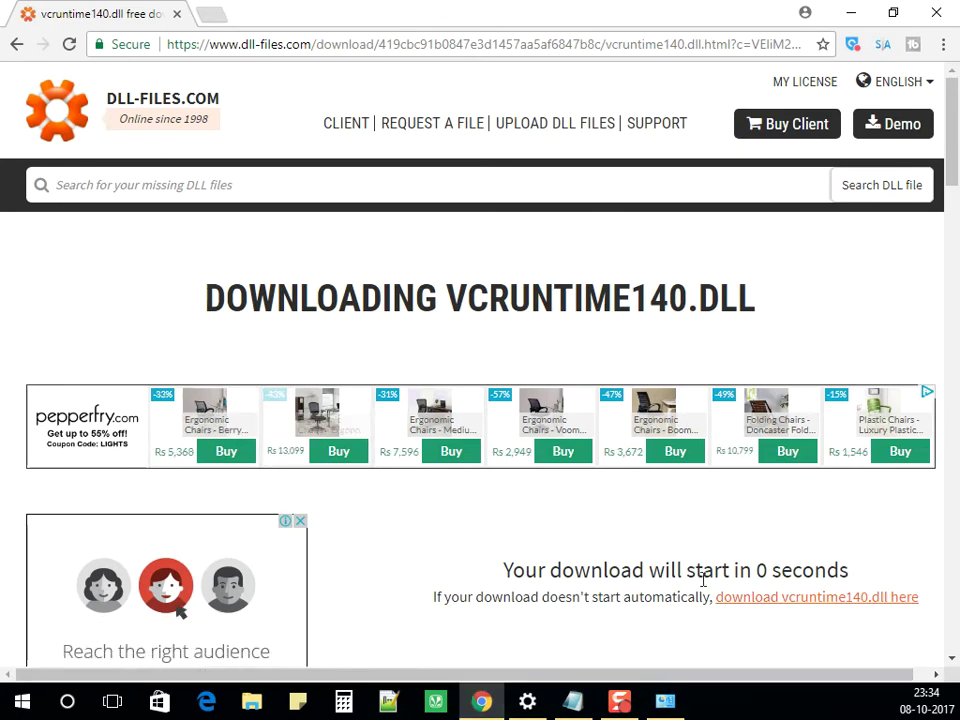
{"action": "left_click", "coordinate": [763, 600]}
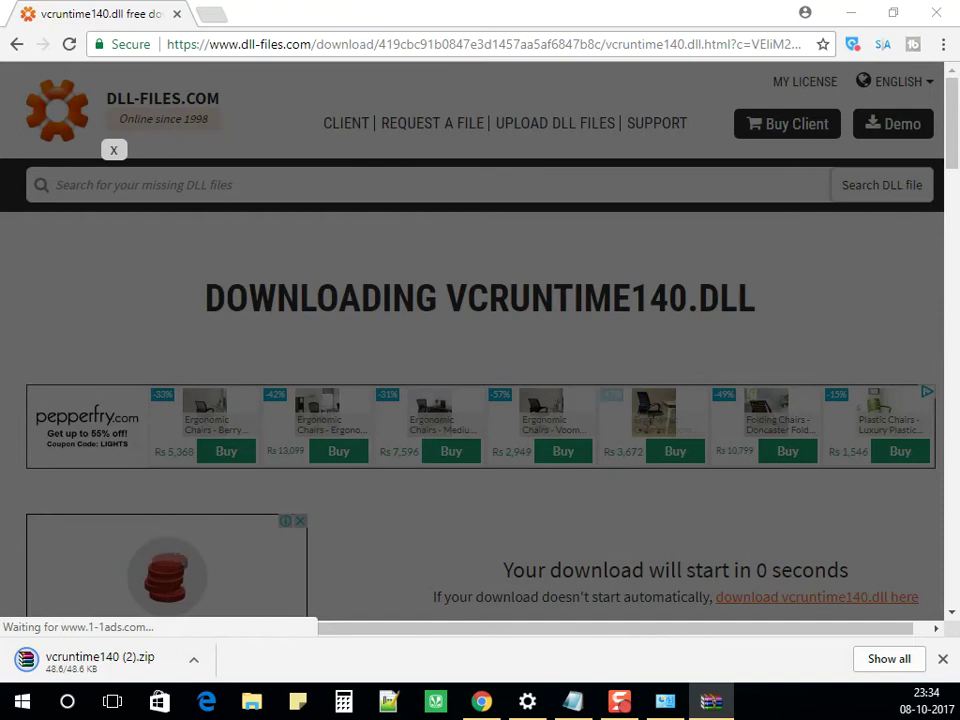
{"action": "left_click", "coordinate": [118, 149]}
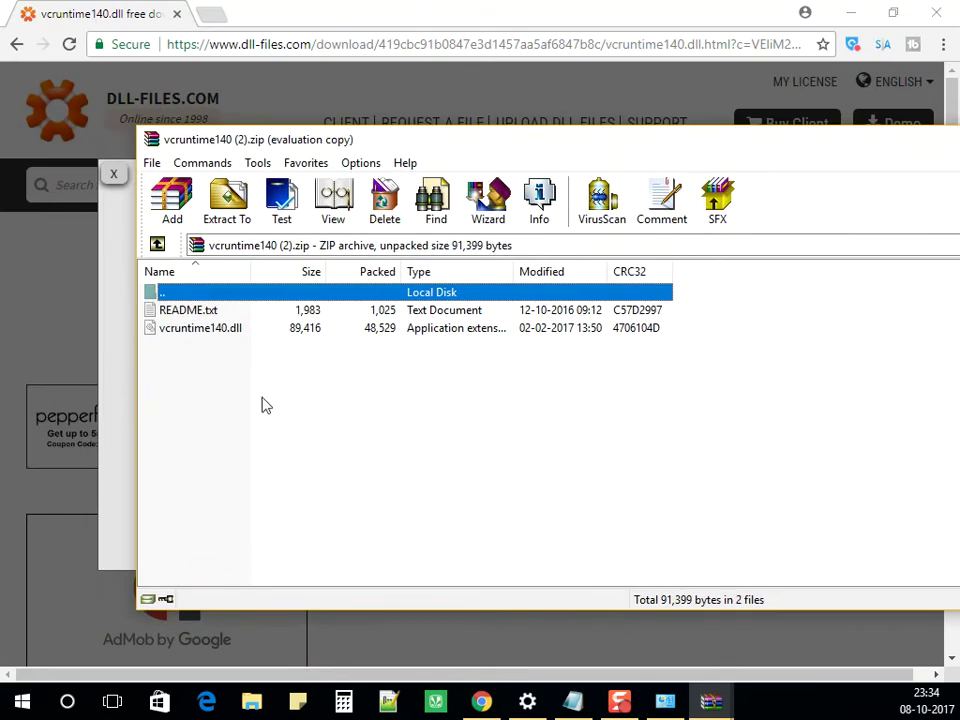
Step: Copy the vcruntime140.dll file from the opened zip archive
{"action": "key", "text": "Down"}
{"action": "key", "text": "Down"}
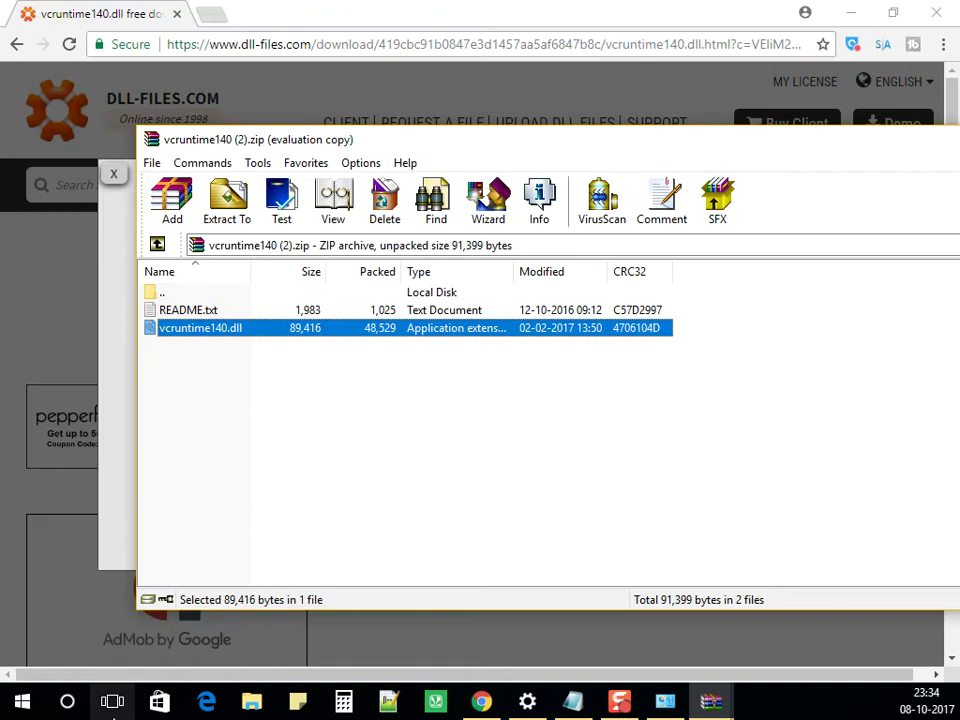
{"action": "right_click", "coordinate": [303, 339]}
{"action": "left_click", "coordinate": [203, 529]}
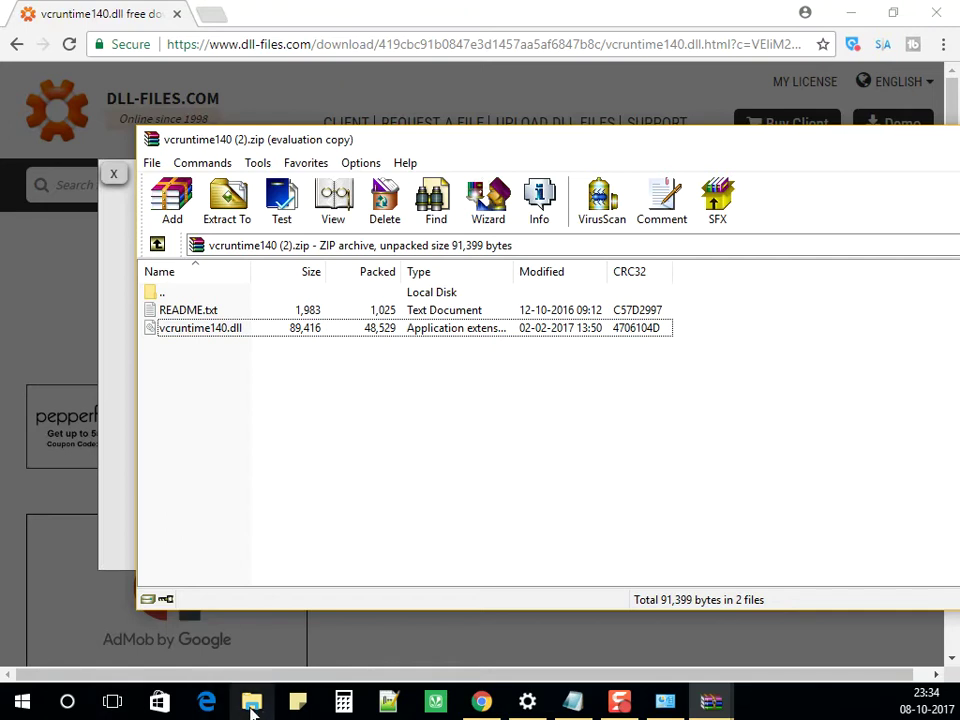
Step: Open the C:\Windows\System32 folder in a maximized File Explorer window
{"action": "left_click", "coordinate": [17, 707]}
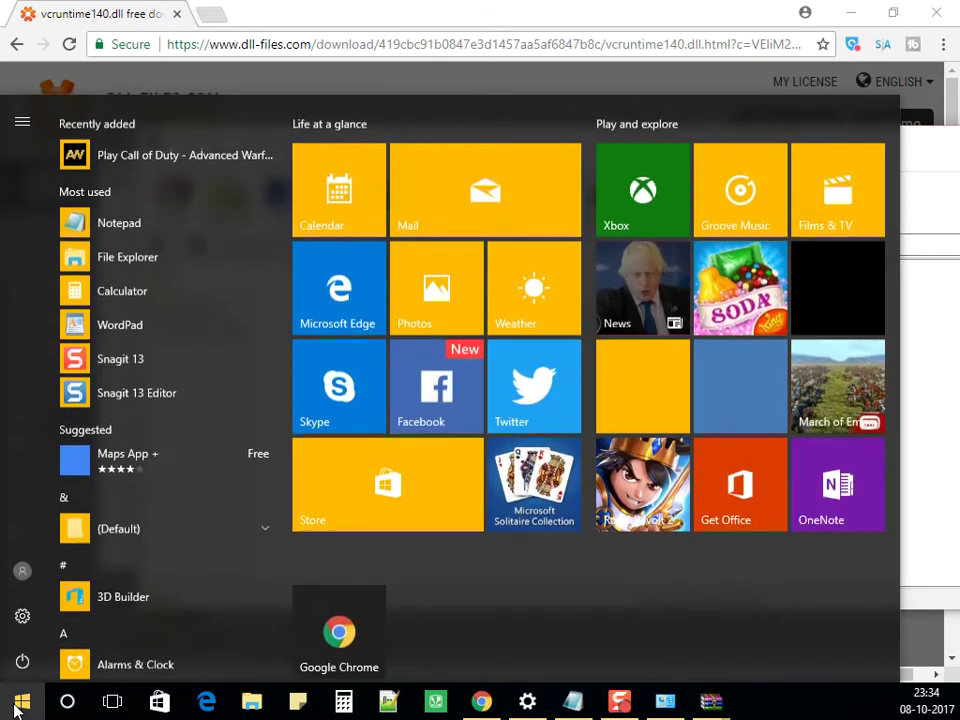
{"action": "left_click", "coordinate": [120, 255]}
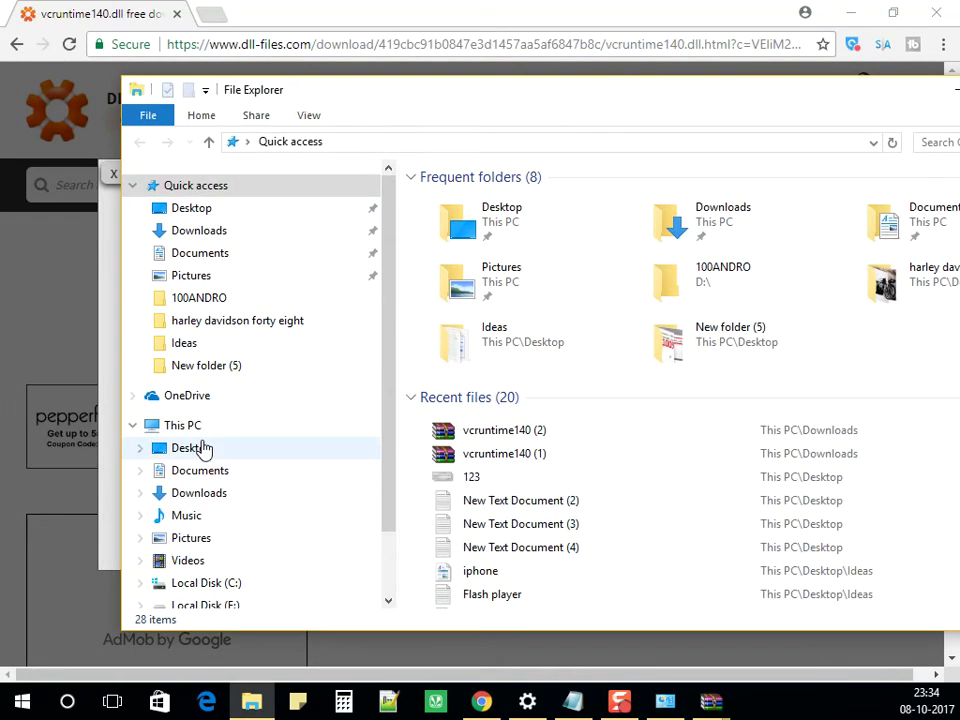
{"action": "scroll", "coordinate": [206, 514], "scroll_direction": "down", "scroll_amount": 1}
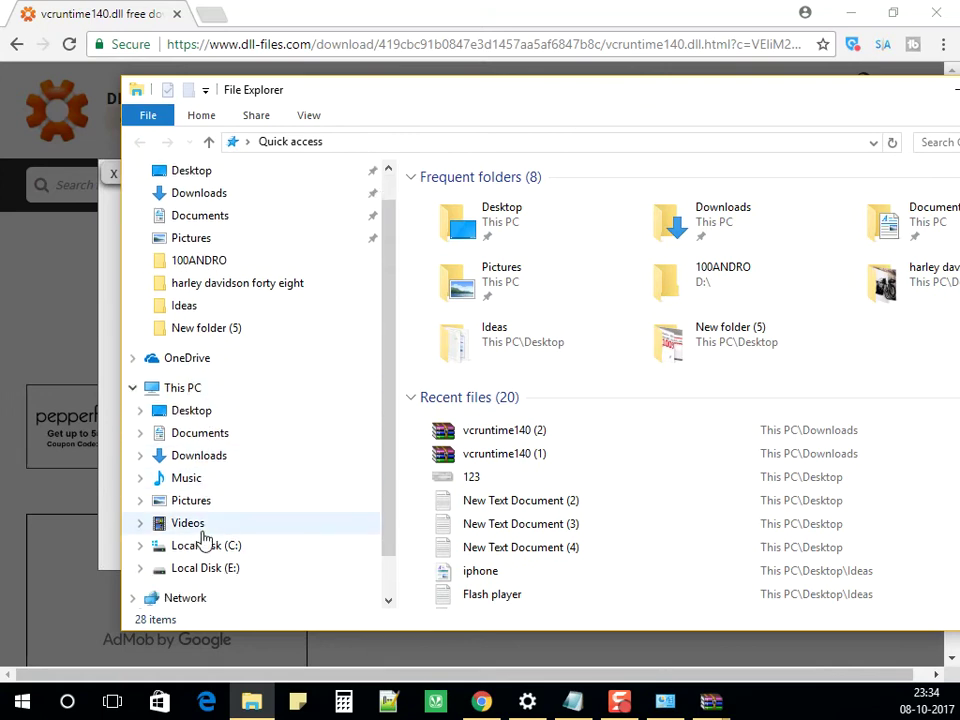
{"action": "left_click", "coordinate": [215, 548]}
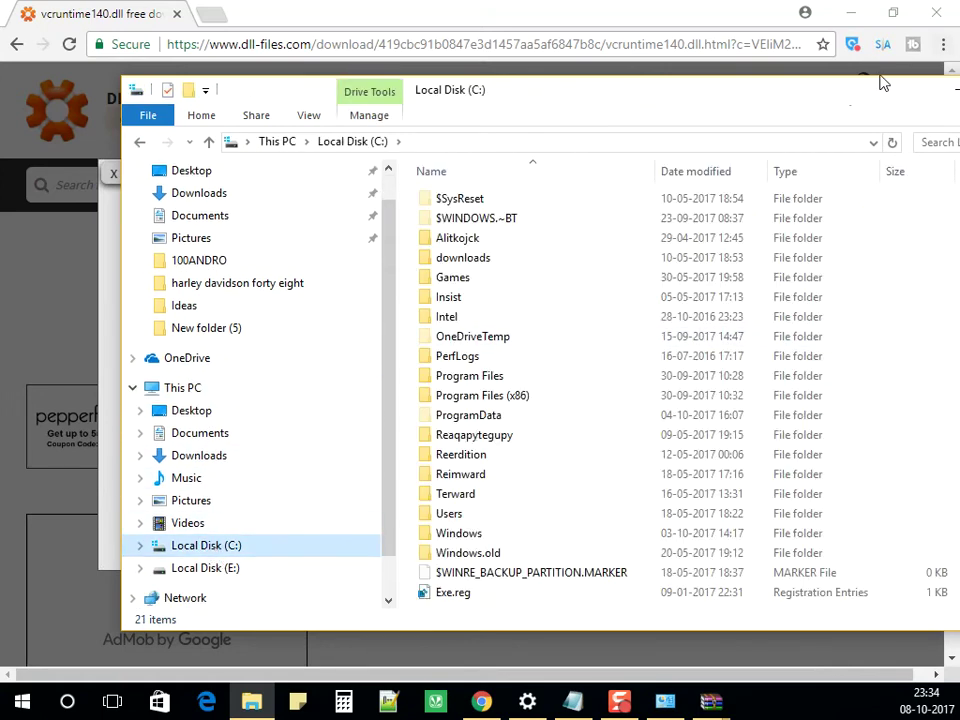
{"action": "double_click", "coordinate": [848, 93]}
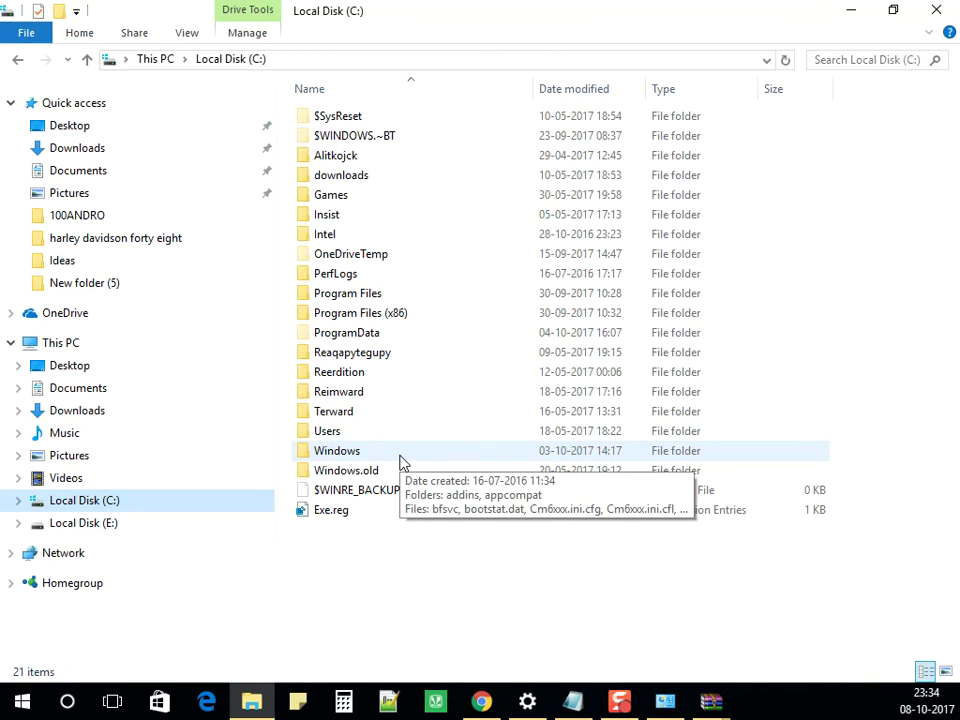
{"action": "double_click", "coordinate": [400, 458]}
{"action": "left_click", "coordinate": [400, 458]}
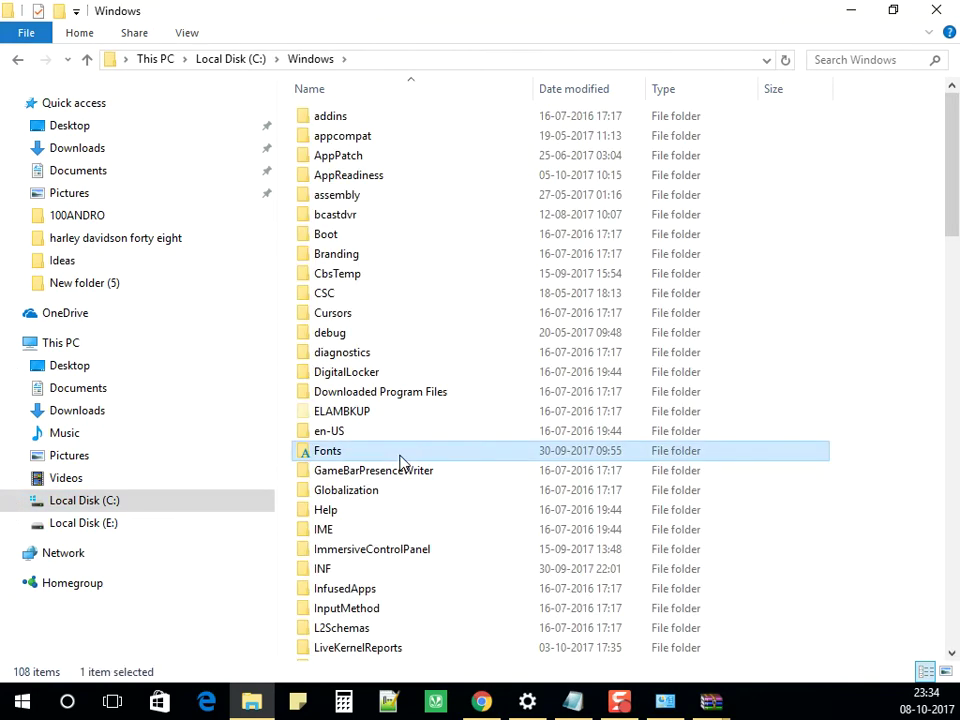
{"action": "type", "text": "sys"}
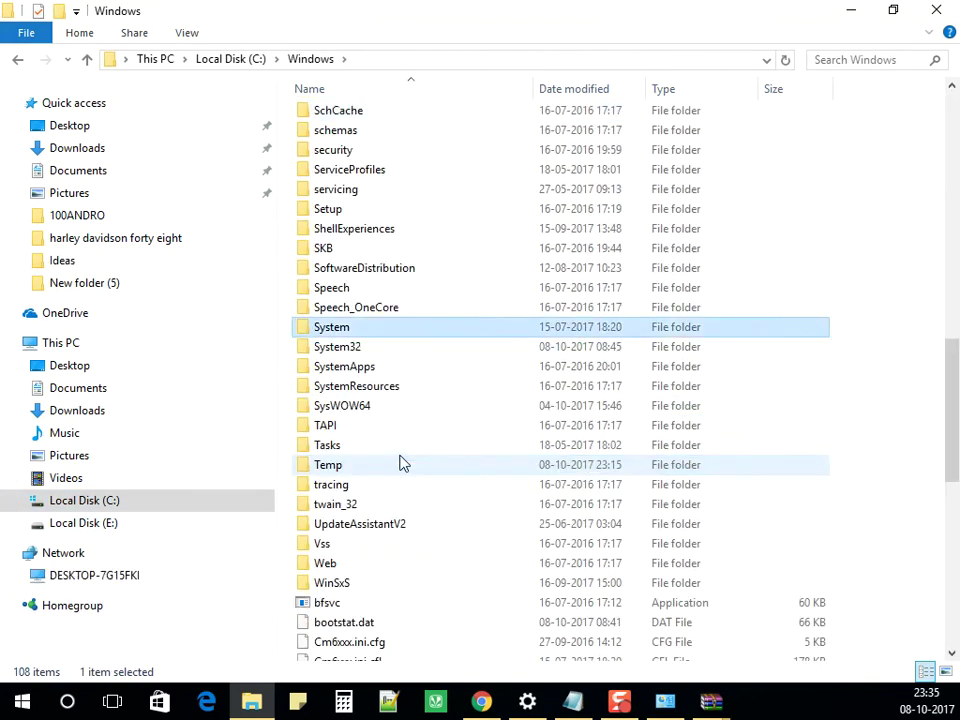
{"action": "double_click", "coordinate": [358, 347]}
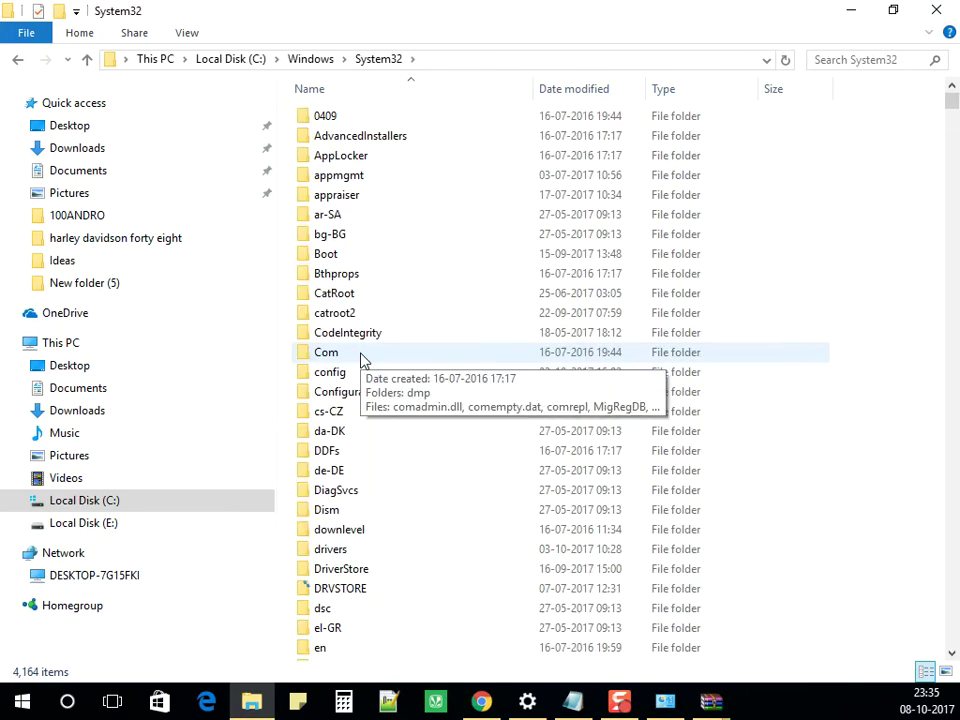
{"action": "left_click", "coordinate": [363, 361]}
{"action": "type", "text": "s"}
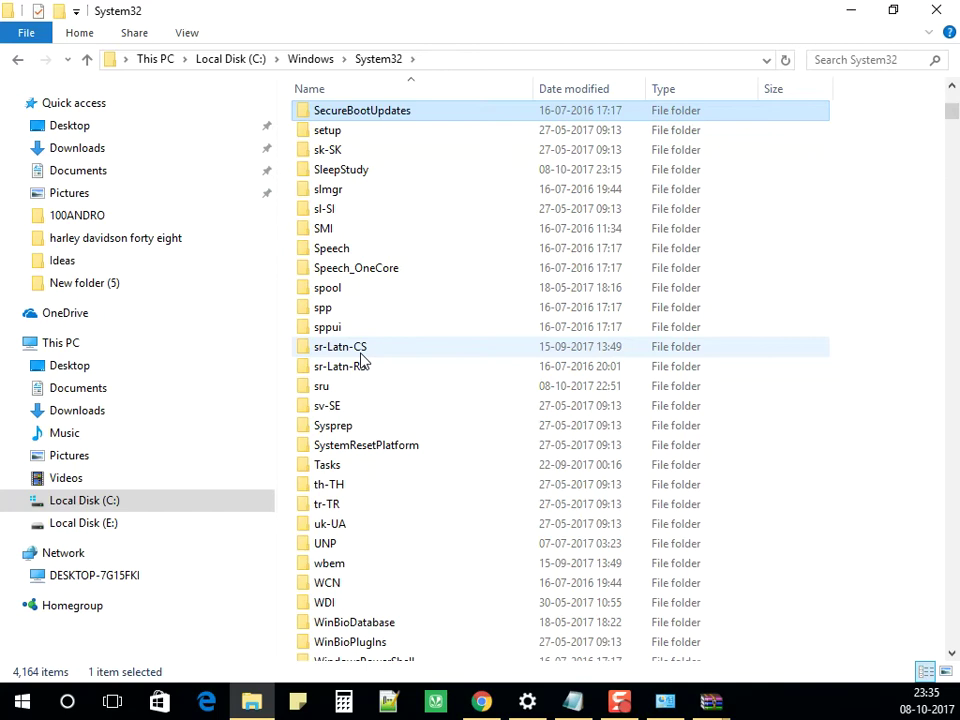
{"action": "key", "text": "Down"}
{"action": "key", "text": "Down"}
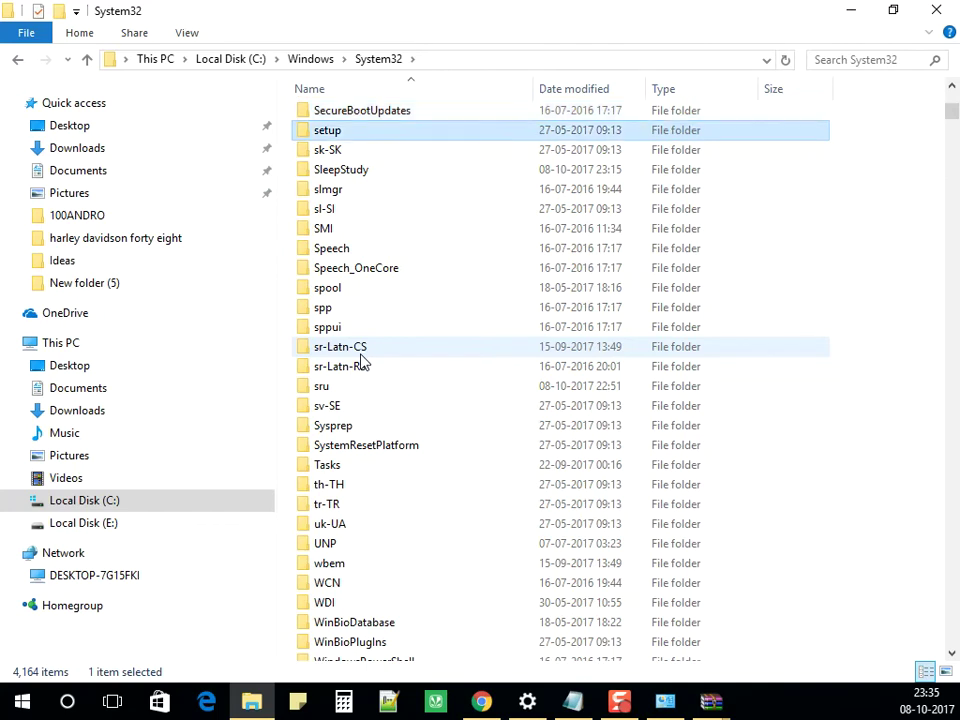
{"action": "scroll", "coordinate": [363, 361], "scroll_direction": "down", "scroll_amount": 1}
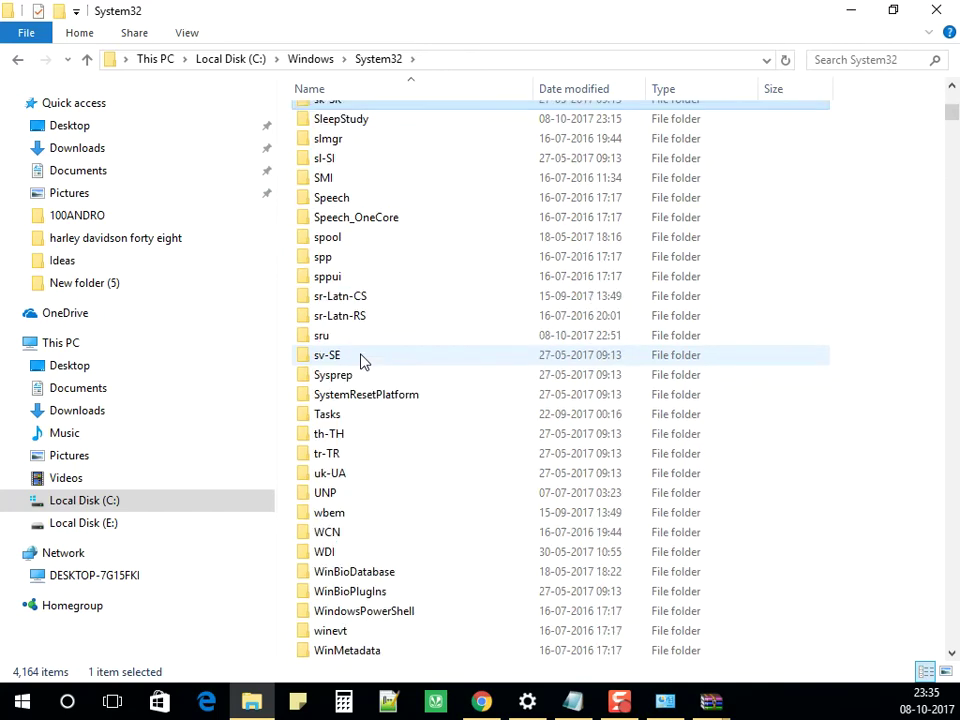
{"action": "scroll", "coordinate": [363, 361], "scroll_direction": "up", "scroll_amount": 5}
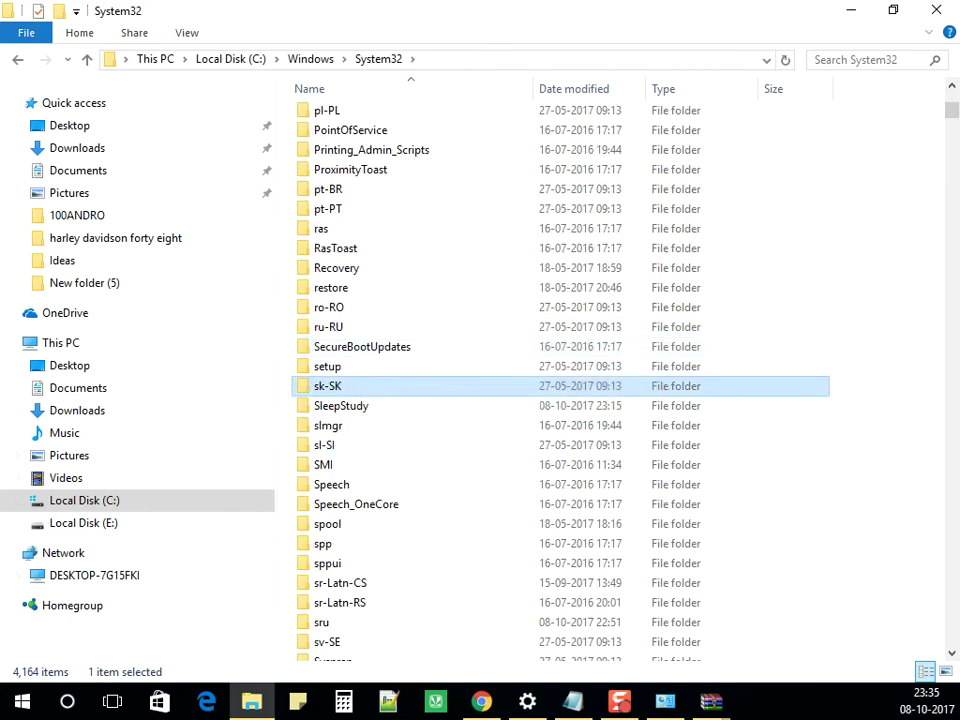
Step: Switch to the Notepad document and review the destination folders for the 64-bit and 32-bit files
{"action": "key", "text": "alt+Tab"}
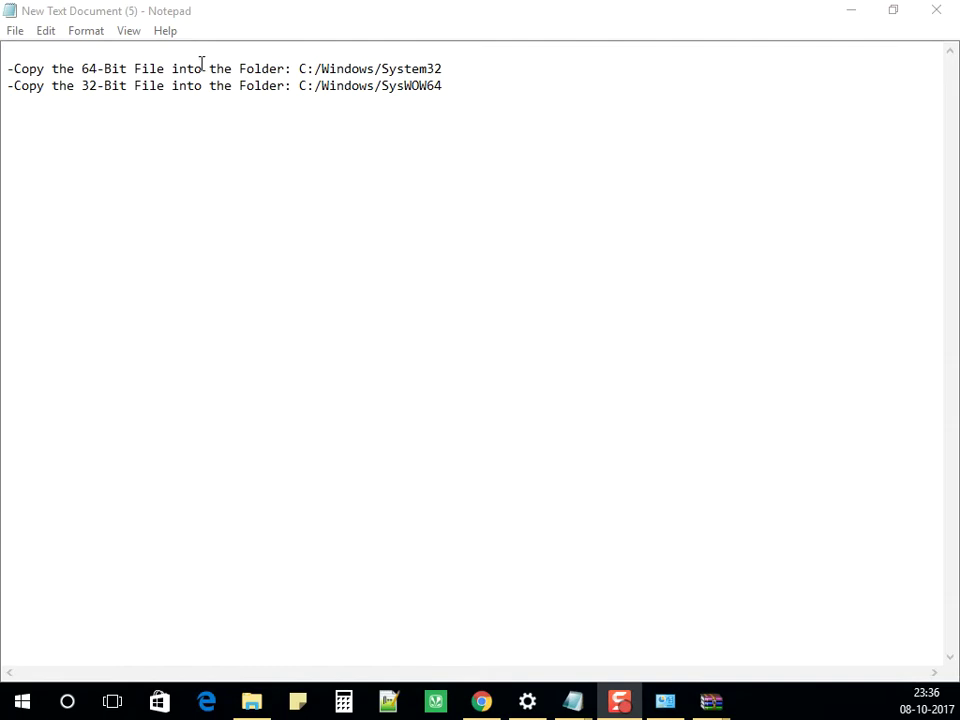
{"action": "left_click_drag", "start_coordinate": [300, 68], "coordinate": [440, 62]}
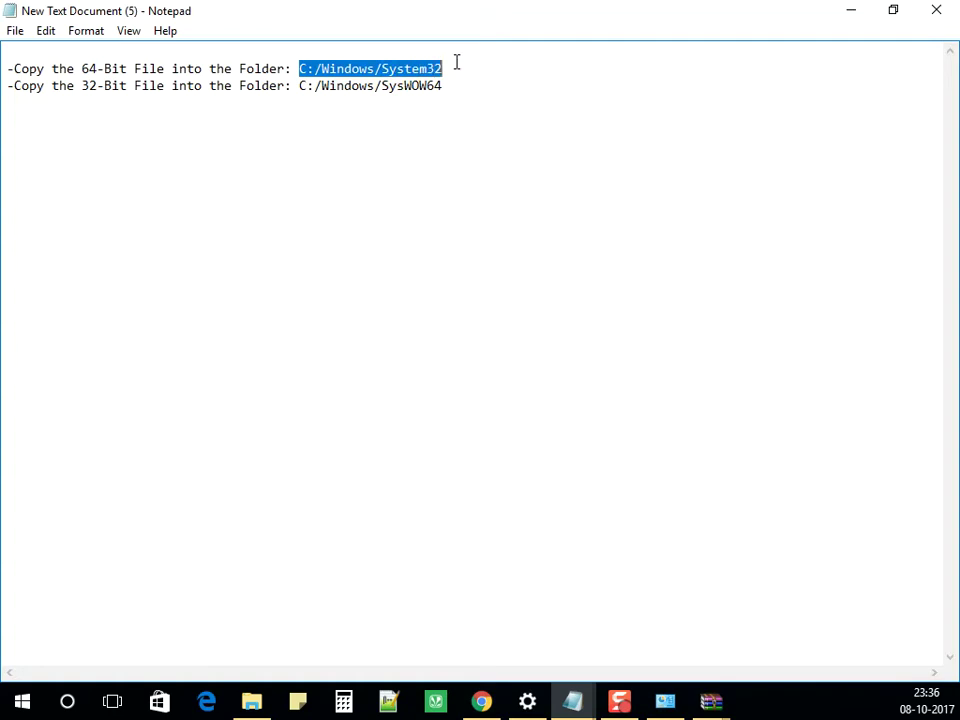
{"action": "left_click", "coordinate": [429, 180]}
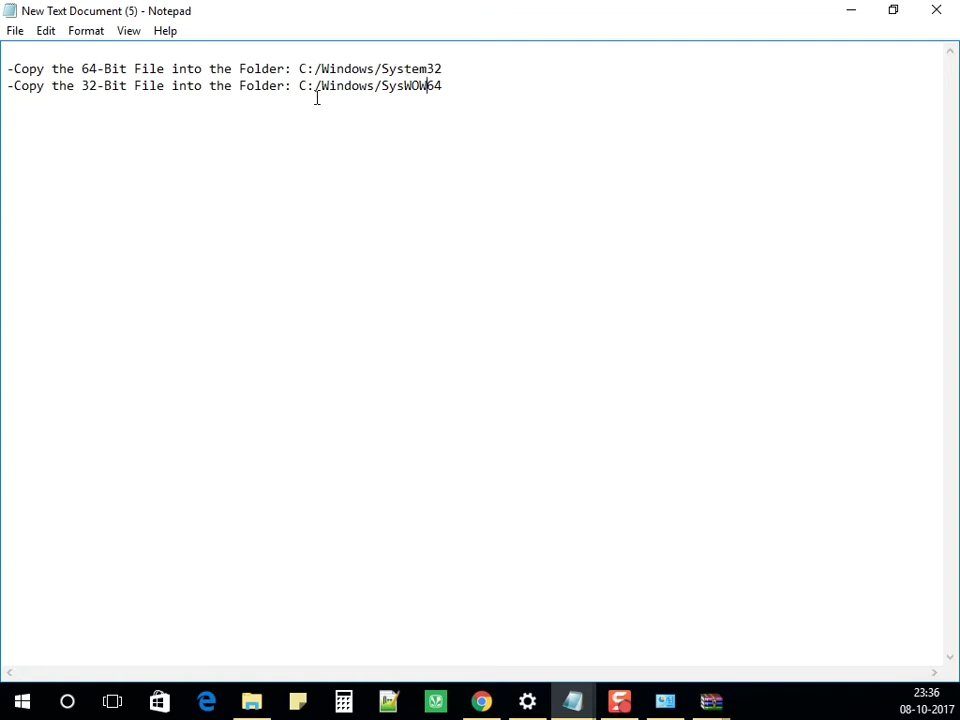
{"action": "left_click_drag", "start_coordinate": [300, 85], "coordinate": [446, 81]}
{"action": "key", "text": "shift+Home"}
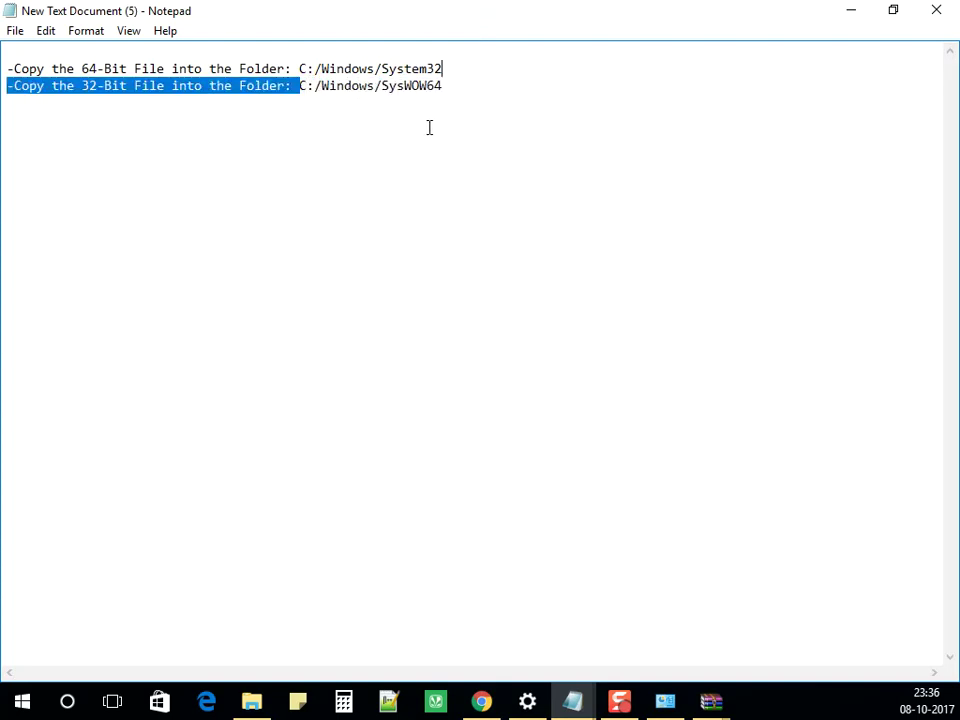
{"action": "key", "text": "Right"}
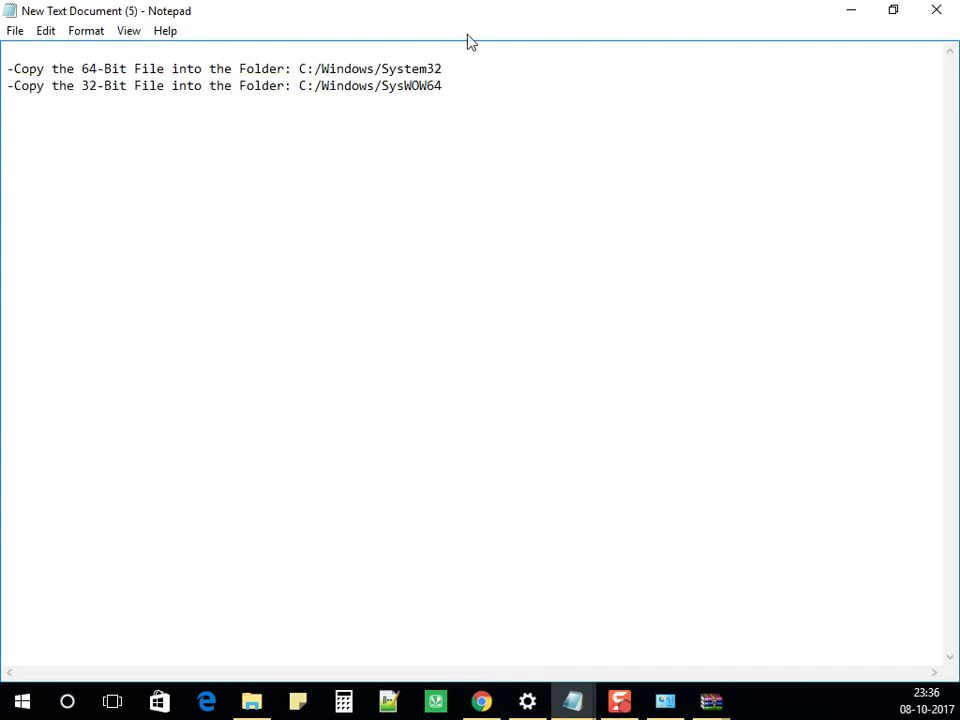
{"action": "left_click_drag", "start_coordinate": [382, 66], "coordinate": [479, 72]}
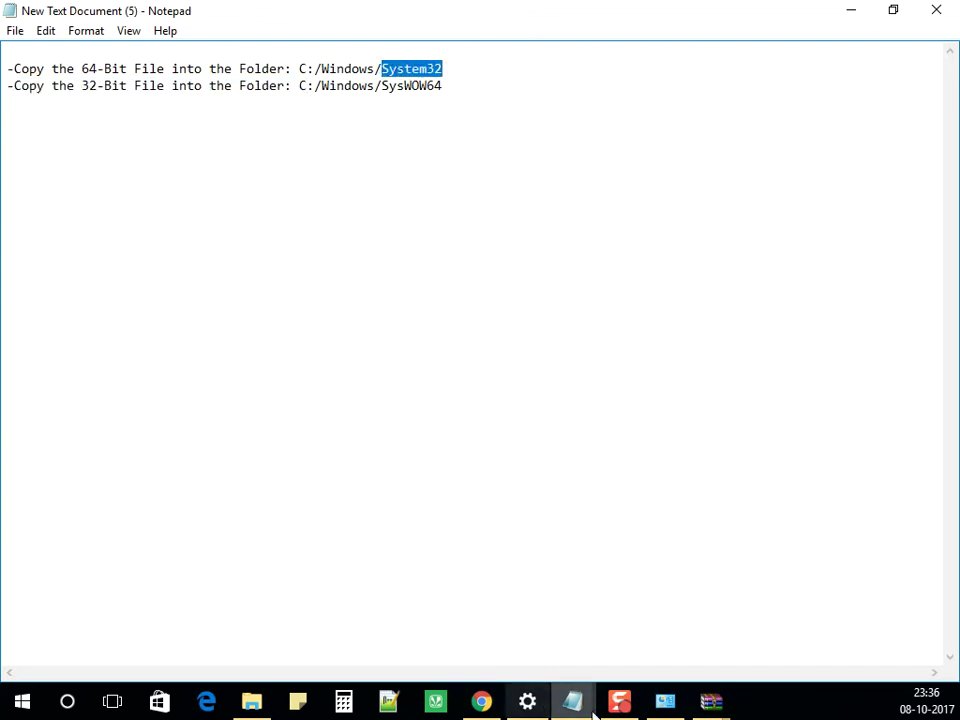
Step: Switch back to the File Explorer window showing the System32 folder
{"action": "left_click", "coordinate": [252, 703]}
{"action": "left_click", "coordinate": [252, 703]}
{"action": "left_click", "coordinate": [252, 703]}
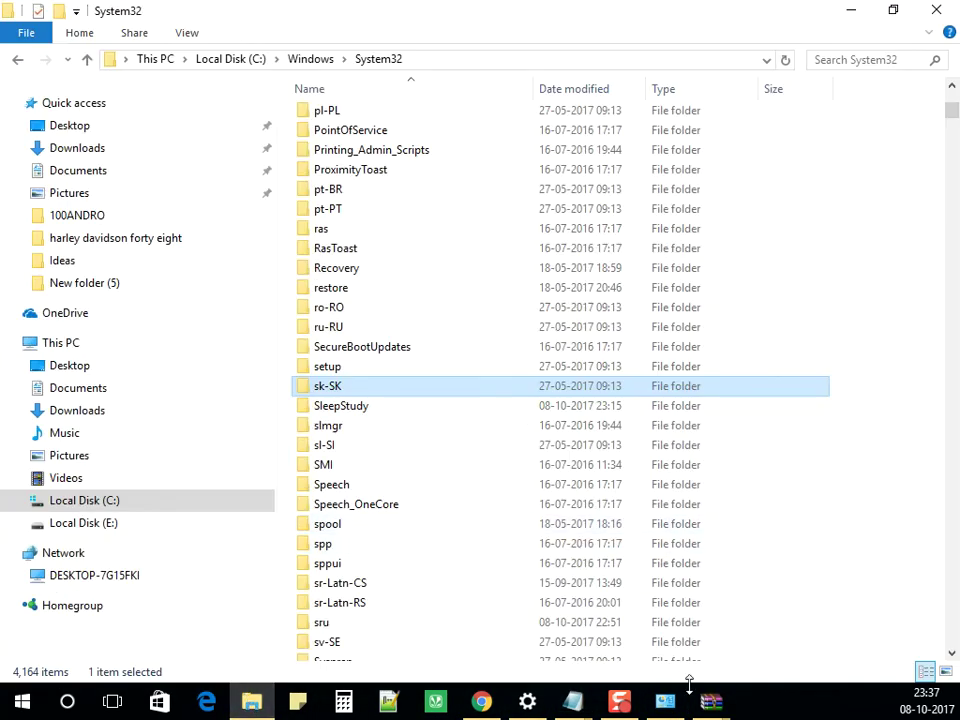
{"action": "mouse_move", "coordinate": [660, 706]}
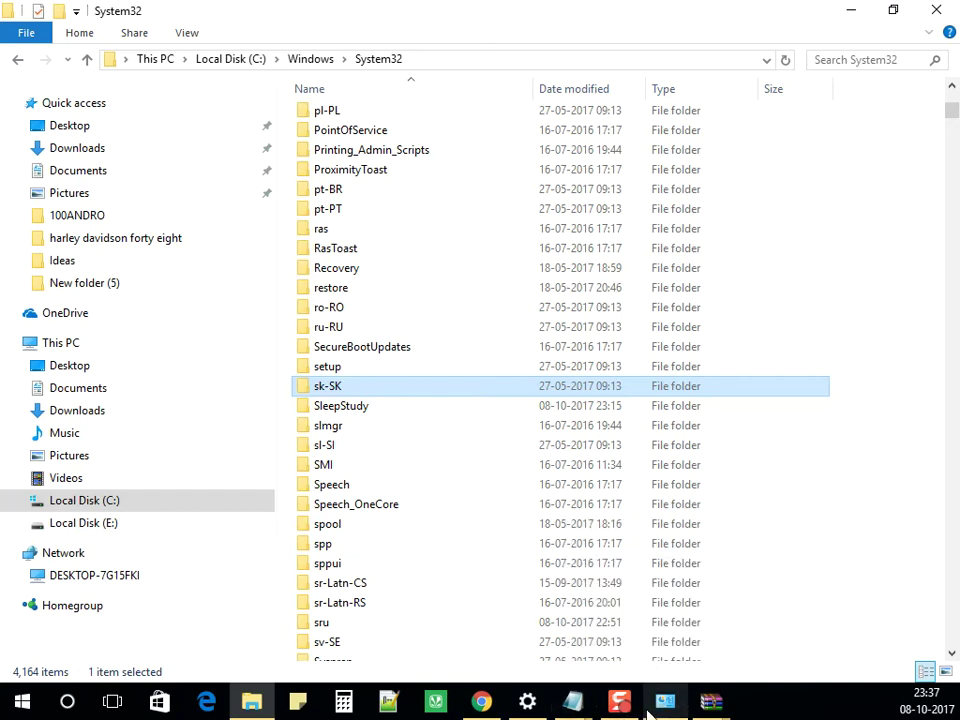
Step: Switch to the vcruntime140 (2).zip archive in WinRAR and look at the file actions available for vcruntime140.dll
{"action": "key", "text": "alt+Tab"}
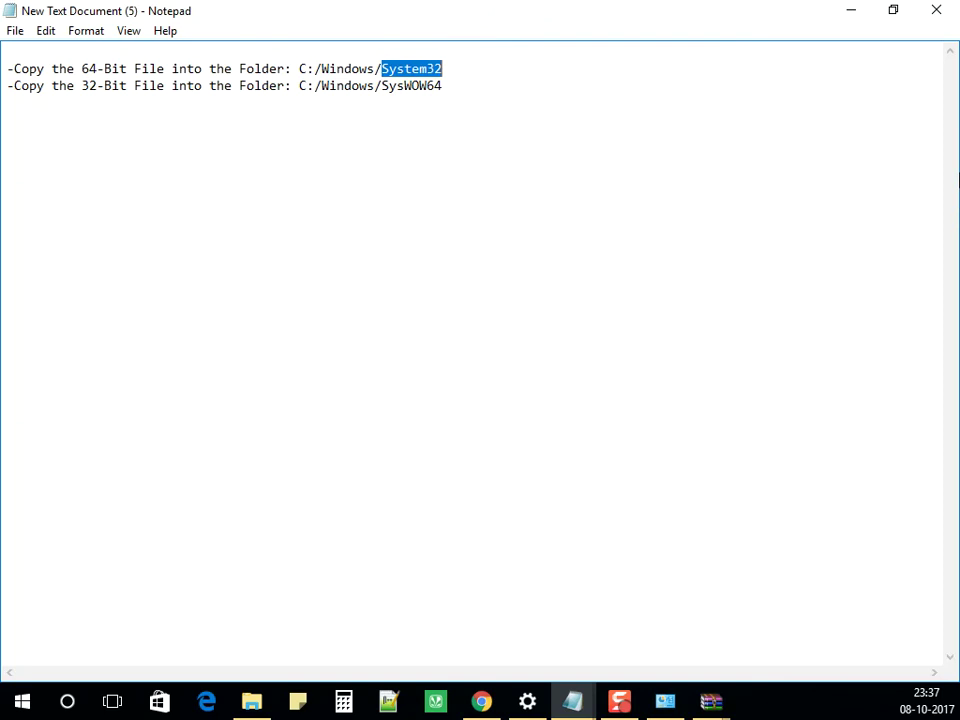
{"action": "mouse_move", "coordinate": [701, 707]}
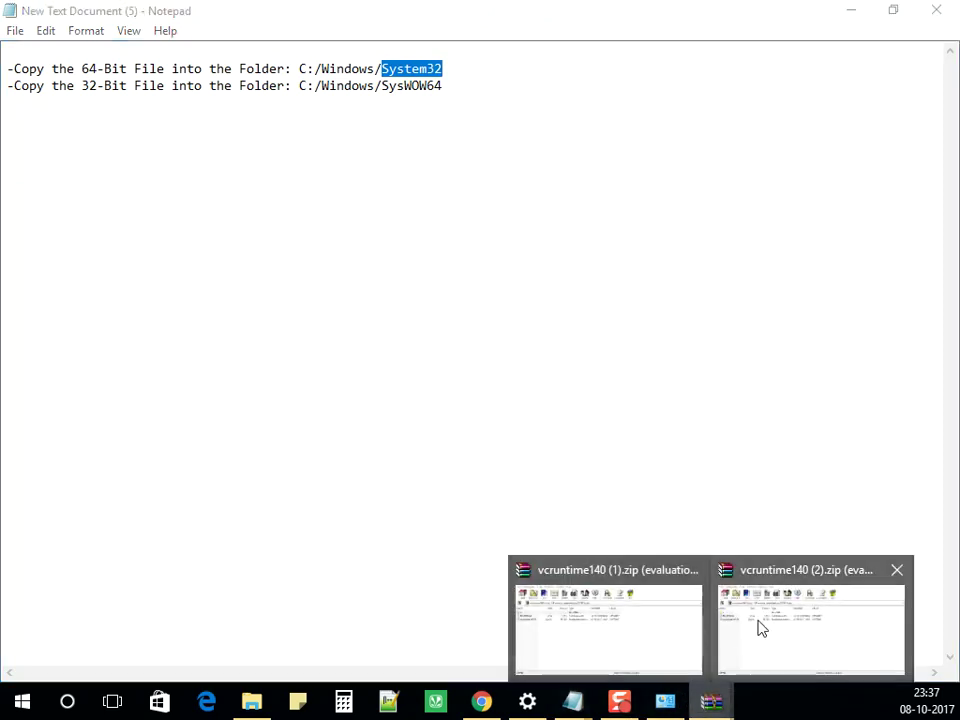
{"action": "left_click", "coordinate": [765, 622]}
{"action": "right_click", "coordinate": [222, 329]}
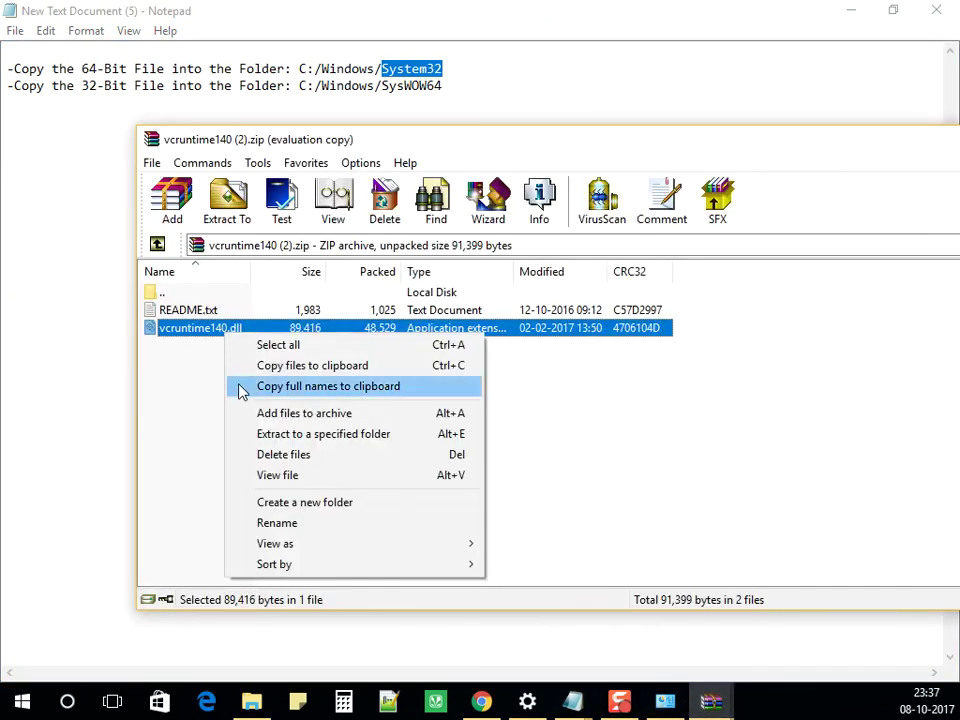
{"action": "left_click", "coordinate": [184, 500]}
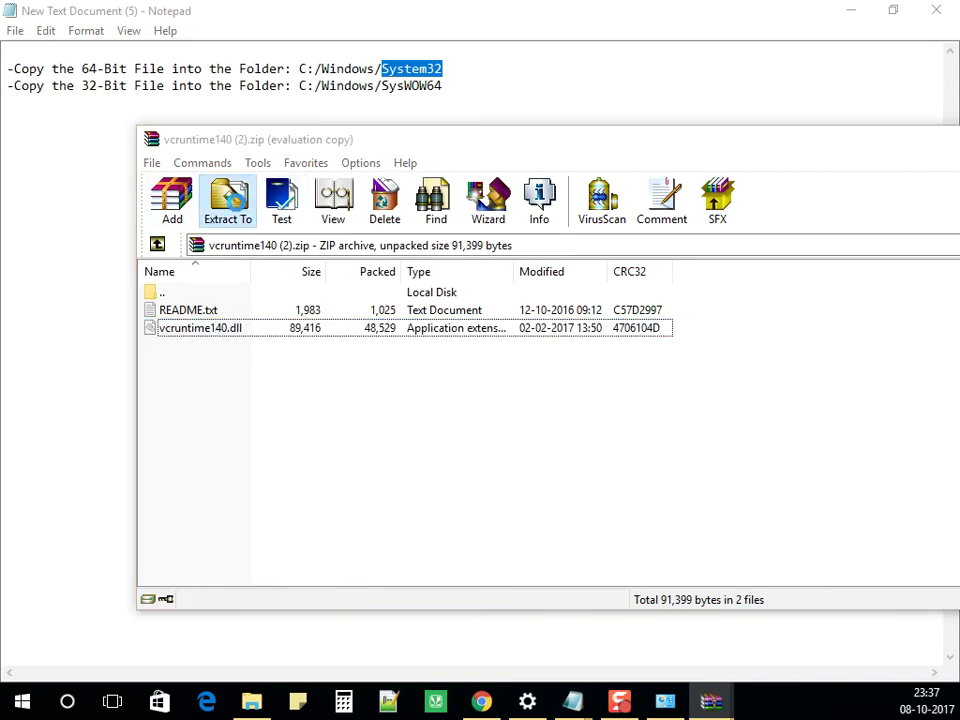
Step: Show the vcruntime140 (1).zip archive window and reposition it so its file list is in view
{"action": "left_click", "coordinate": [238, 205]}
{"action": "left_click", "coordinate": [666, 572]}
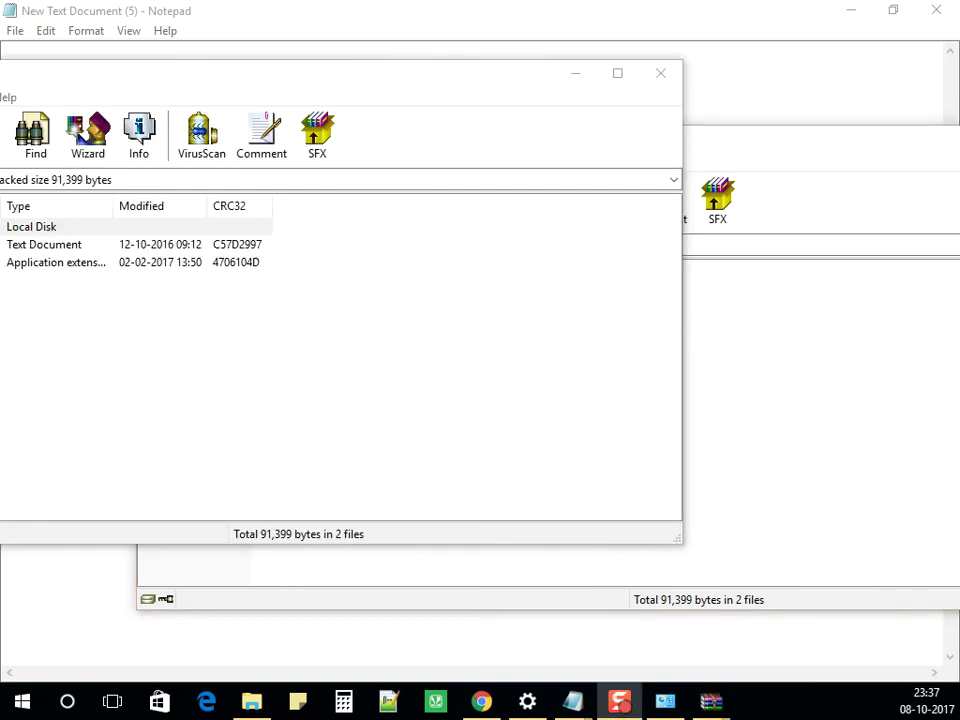
{"action": "left_click_drag", "start_coordinate": [340, 84], "coordinate": [695, 67]}
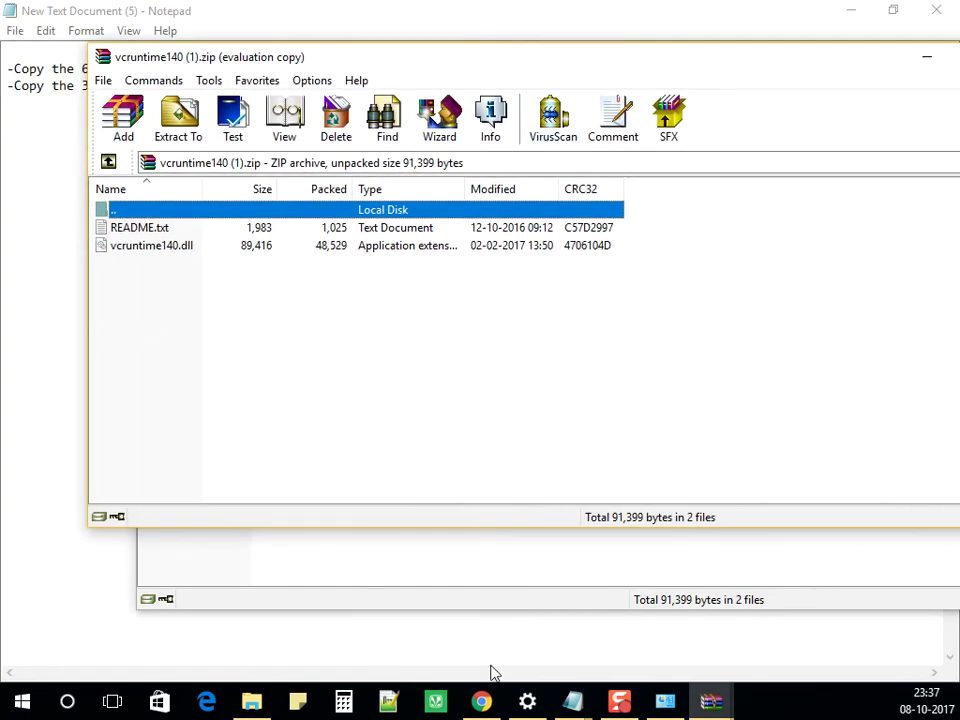
Step: Switch to the File Explorer window showing System32 and paste the copied file into the folder
{"action": "mouse_move", "coordinate": [481, 706]}
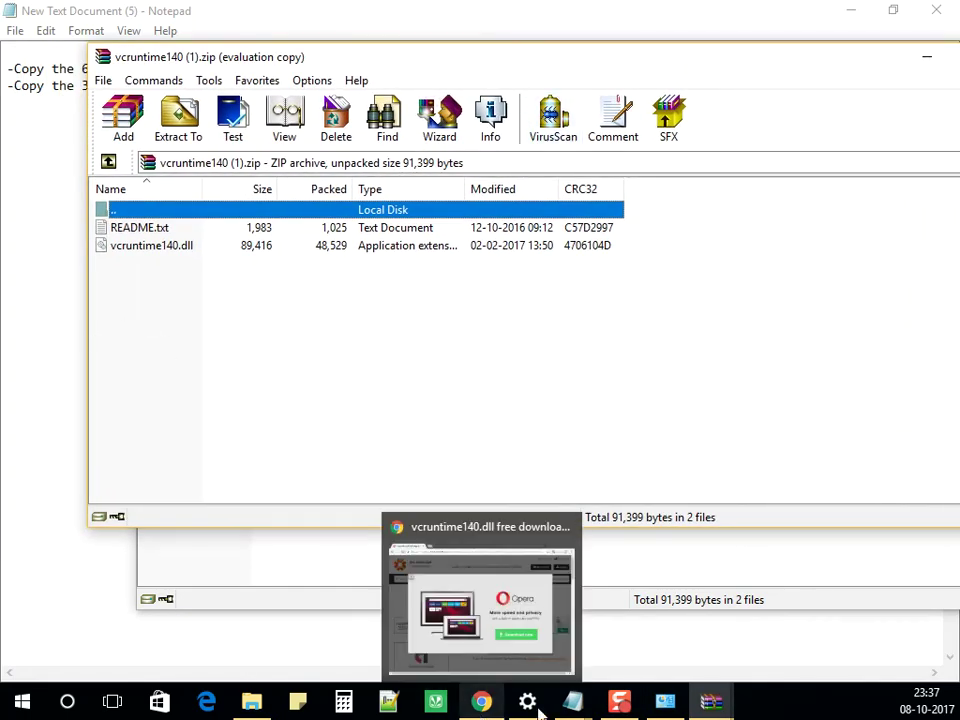
{"action": "left_click", "coordinate": [240, 710]}
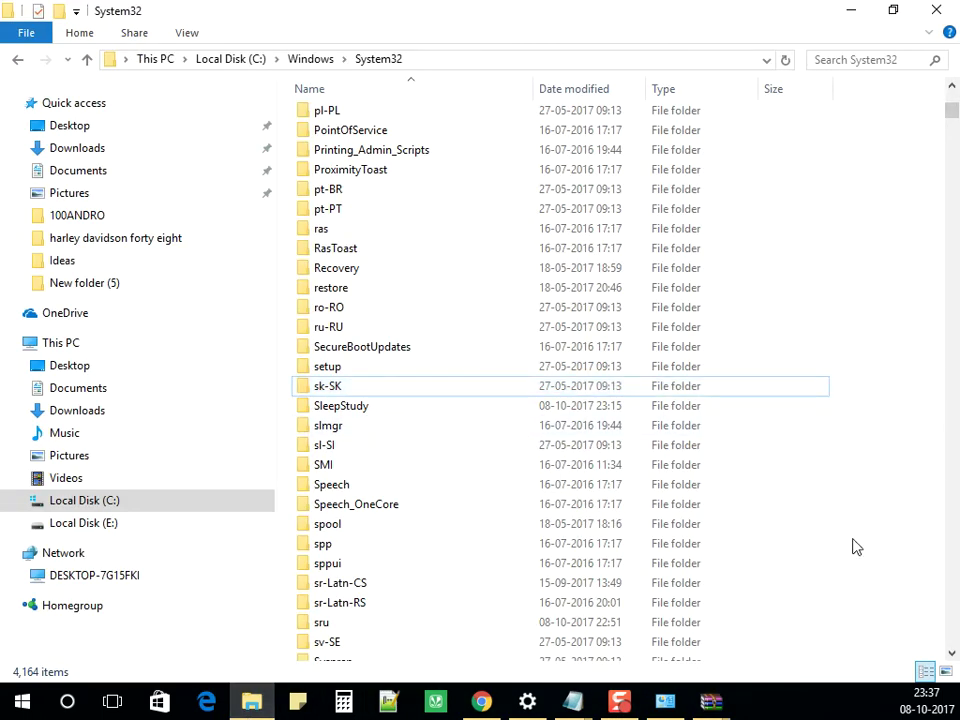
{"action": "key", "text": "ctrl+v"}
{"action": "left_click", "coordinate": [397, 224]}
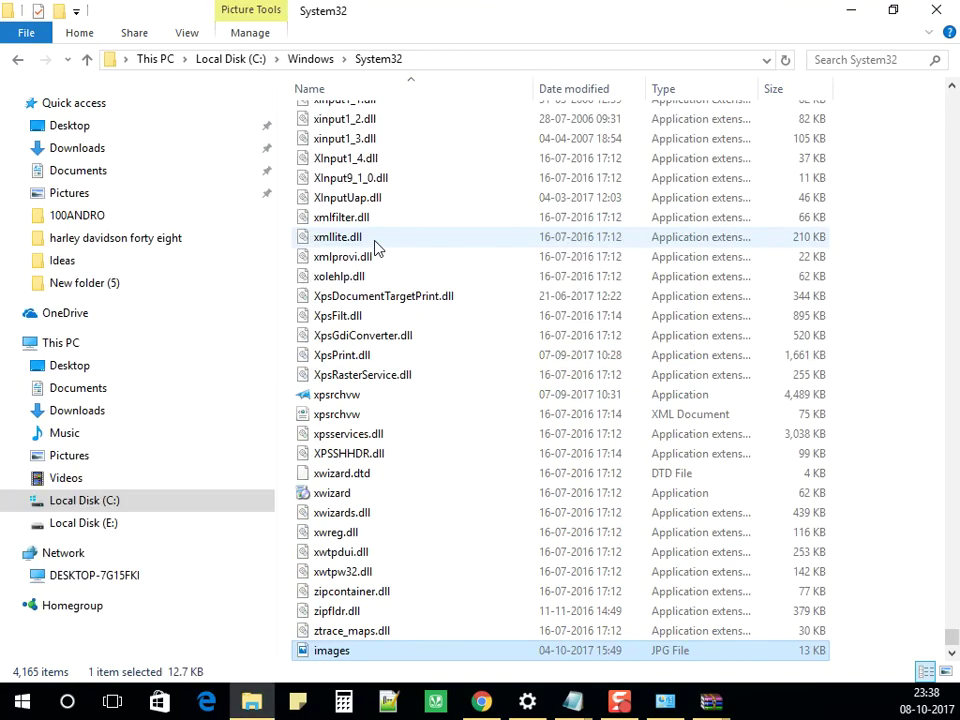
Step: Sort the System32 contents by name in descending order, then minimize the File Explorer window
{"action": "left_click", "coordinate": [484, 90]}
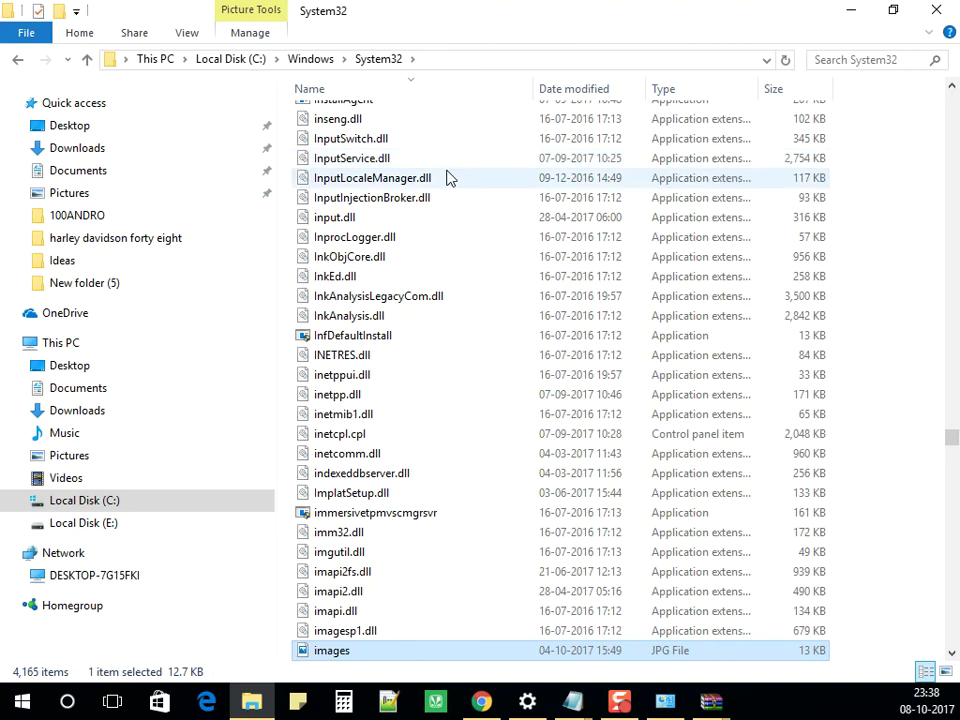
{"action": "mouse_move", "coordinate": [380, 184]}
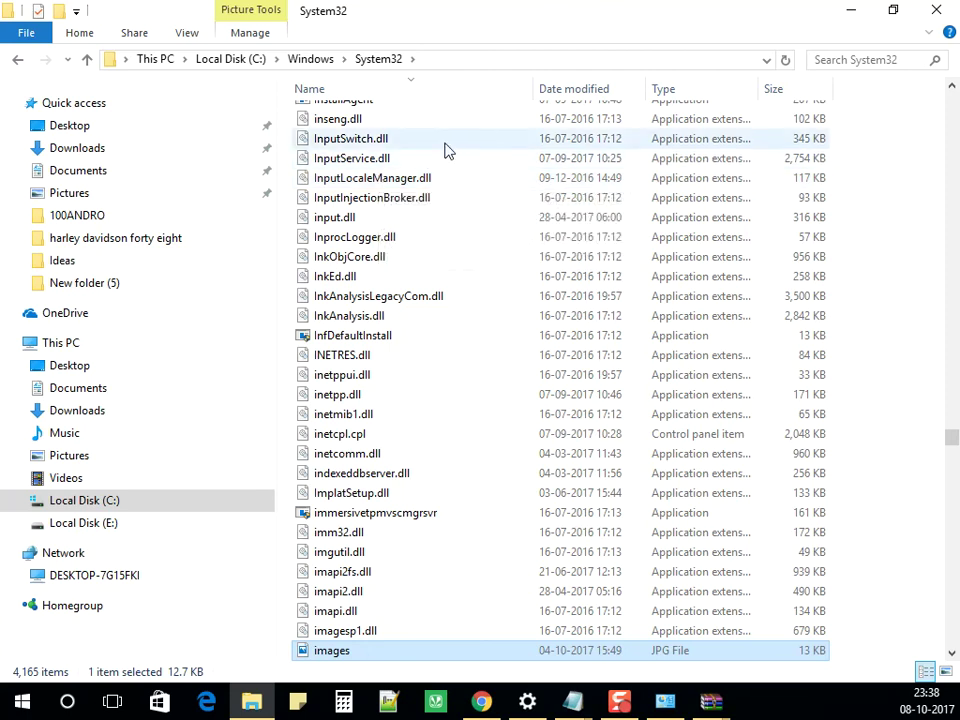
{"action": "left_click", "coordinate": [864, 11]}
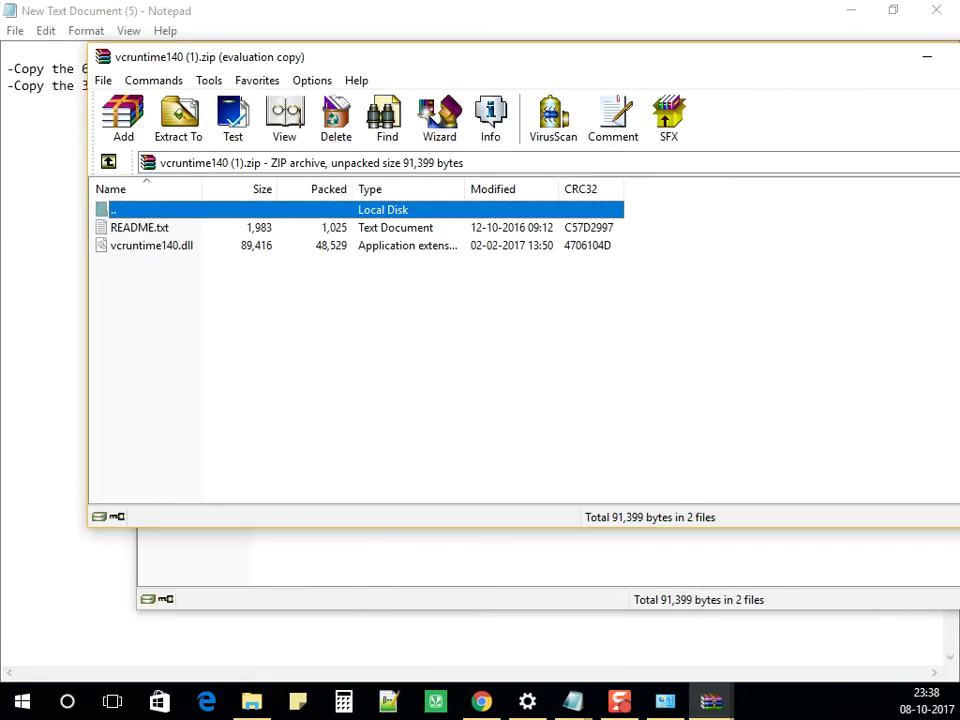